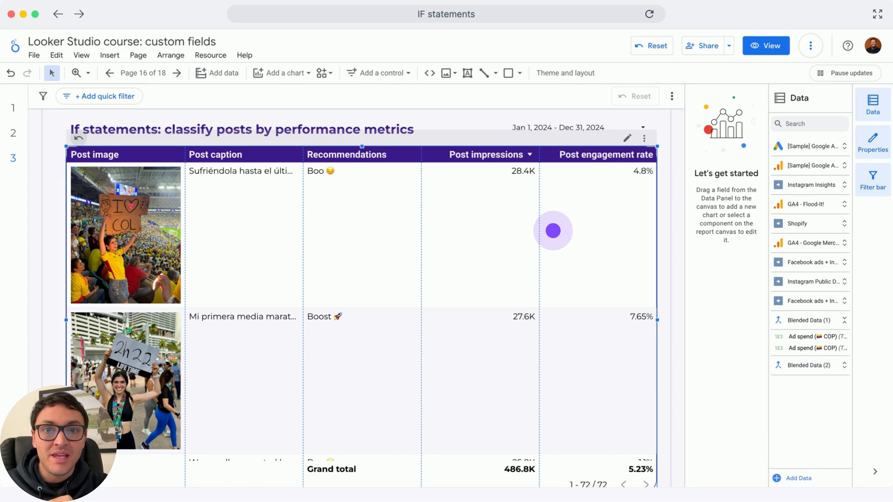
- Examine the Recommendations dimension's CASE formula in the posts table, covering its engagement rate and impressions conditions and both outcomes
{"action": "left_click", "coordinate": [553, 231]}
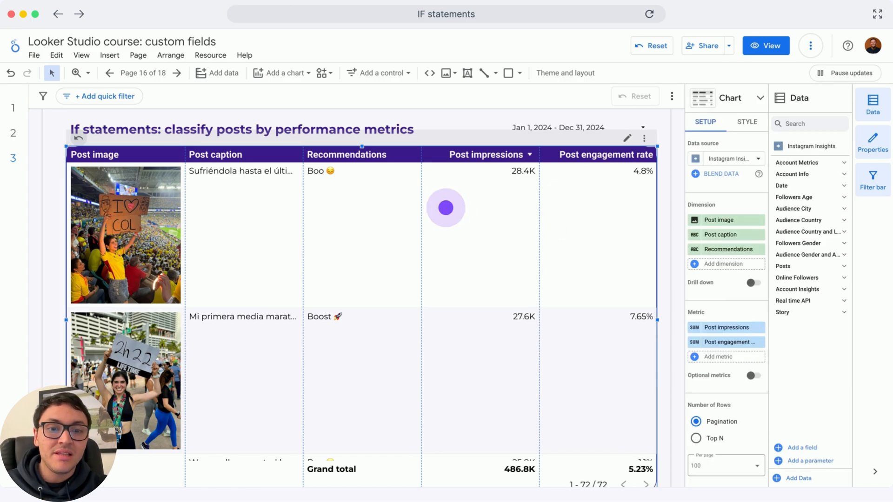
{"action": "left_click", "coordinate": [688, 250]}
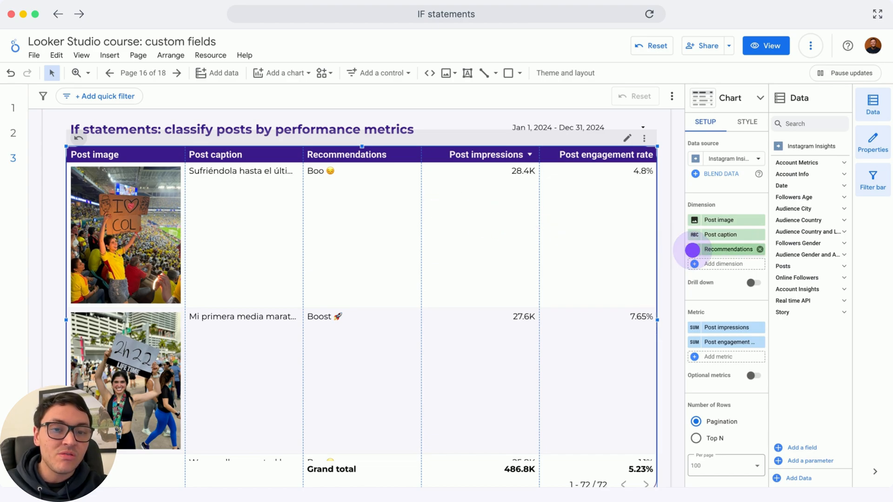
{"action": "double_click", "coordinate": [596, 292]}
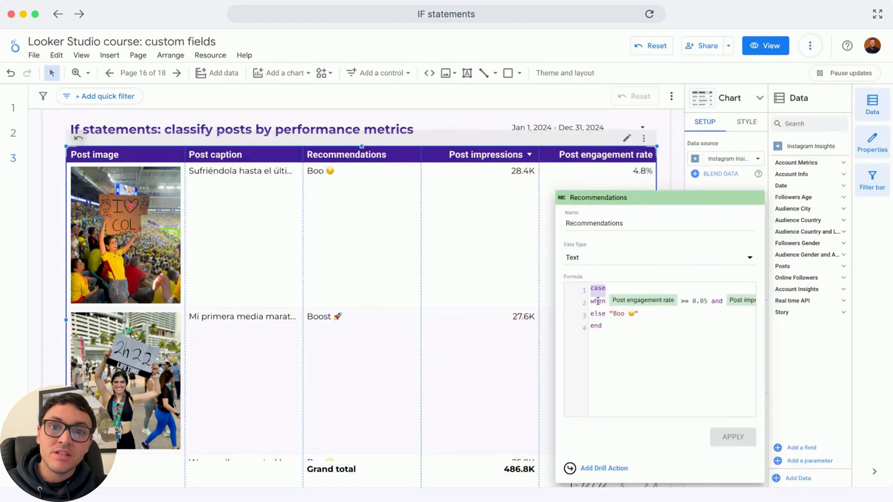
{"action": "left_click", "coordinate": [598, 302]}
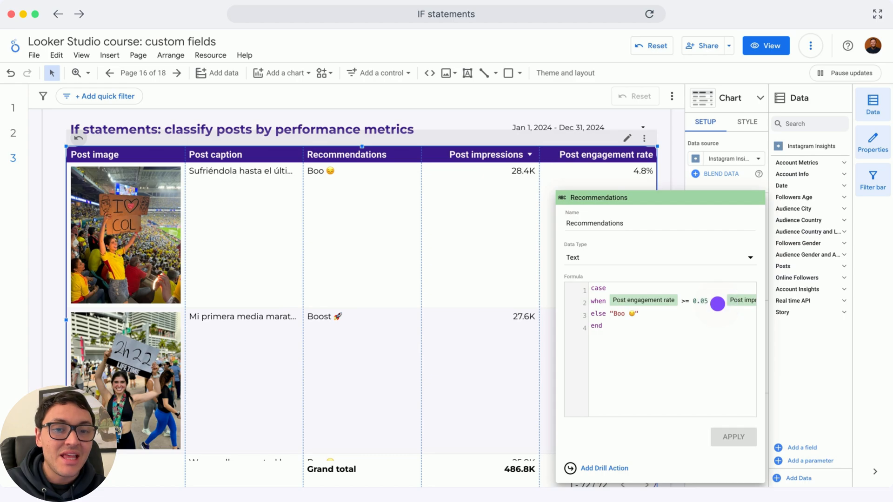
{"action": "scroll", "coordinate": [717, 304], "scroll_direction": "right", "scroll_amount": 3}
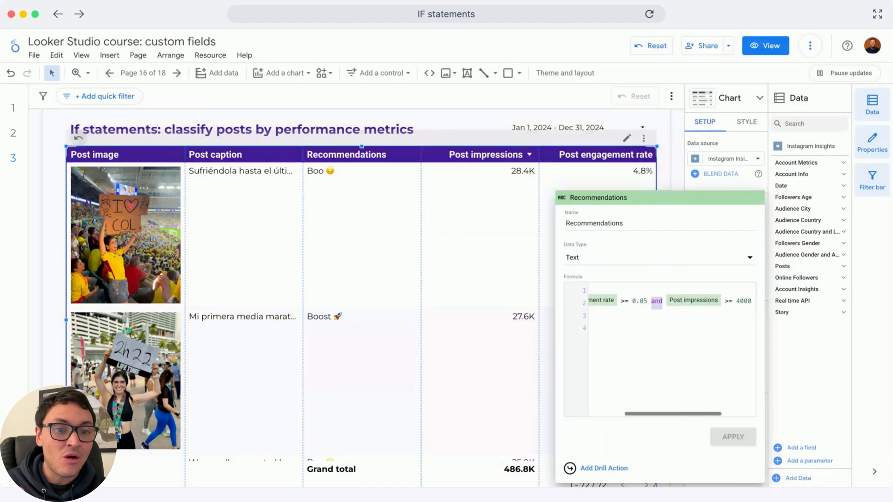
{"action": "scroll", "coordinate": [670, 300], "scroll_direction": "right", "scroll_amount": 2}
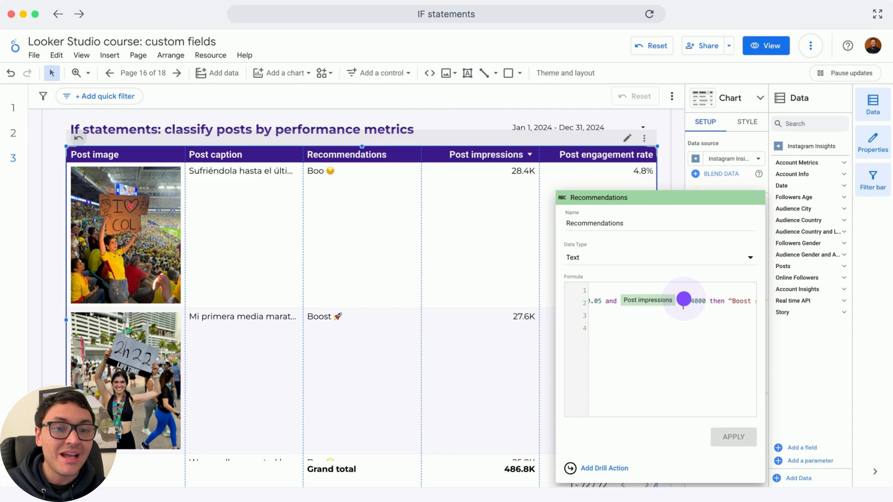
{"action": "scroll", "coordinate": [679, 301], "scroll_direction": "right", "scroll_amount": 1}
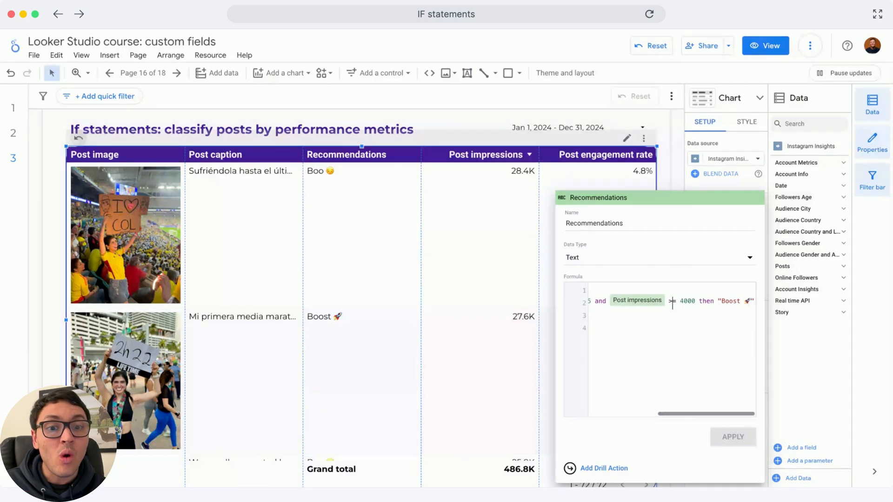
{"action": "left_click", "coordinate": [708, 301]}
{"action": "scroll", "coordinate": [710, 307], "scroll_direction": "left", "scroll_amount": 4}
{"action": "left_click", "coordinate": [647, 317]}
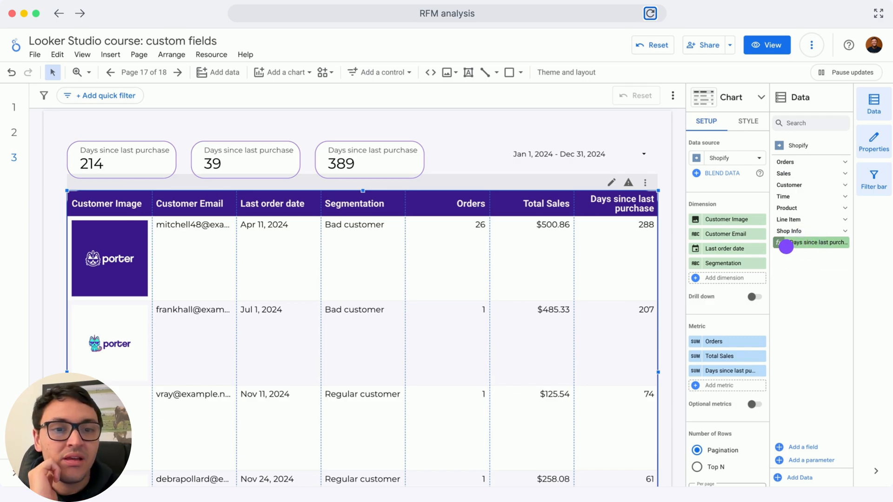
- Inspect the Days since last purchase calculated field's formula in the Shopify source and its metric settings in the customer table
{"action": "left_click", "coordinate": [779, 244]}
{"action": "left_click", "coordinate": [470, 379]}
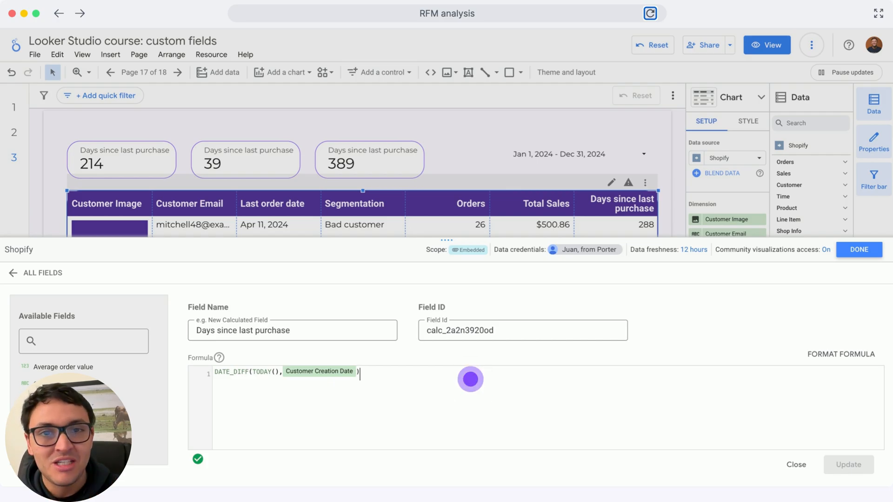
{"action": "left_click", "coordinate": [859, 251]}
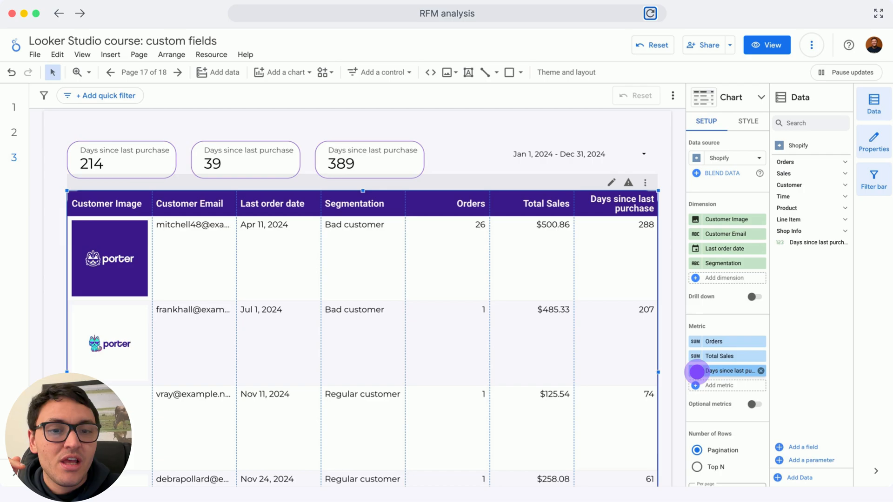
{"action": "left_click", "coordinate": [697, 372]}
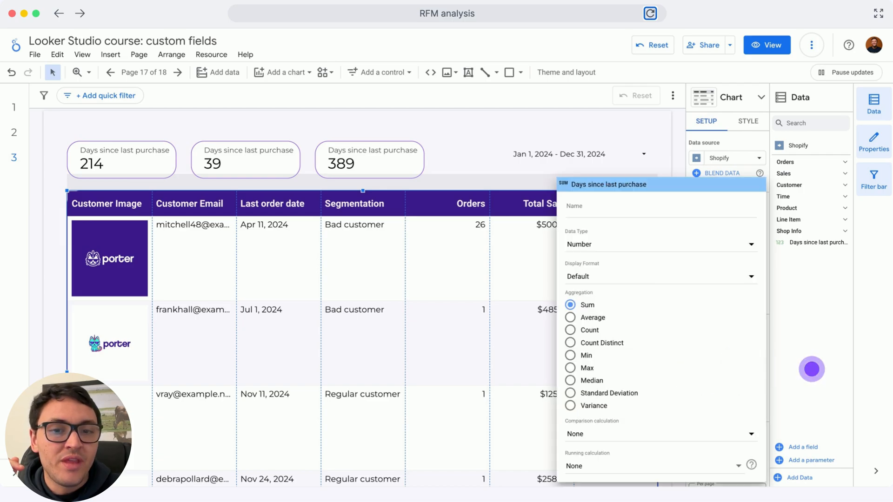
{"action": "left_click", "coordinate": [809, 367]}
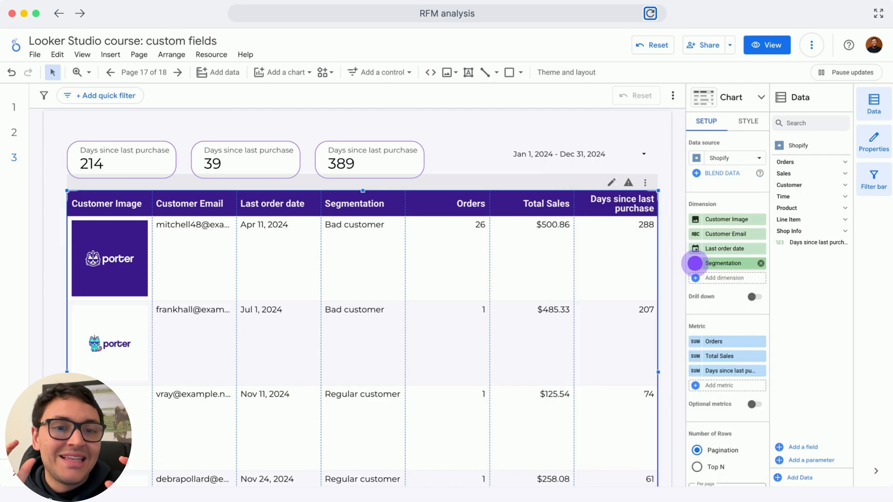
- Open the customer table's Segmentation dimension formula and examine the full condition that assigns "Power customer"
{"action": "left_click", "coordinate": [695, 263]}
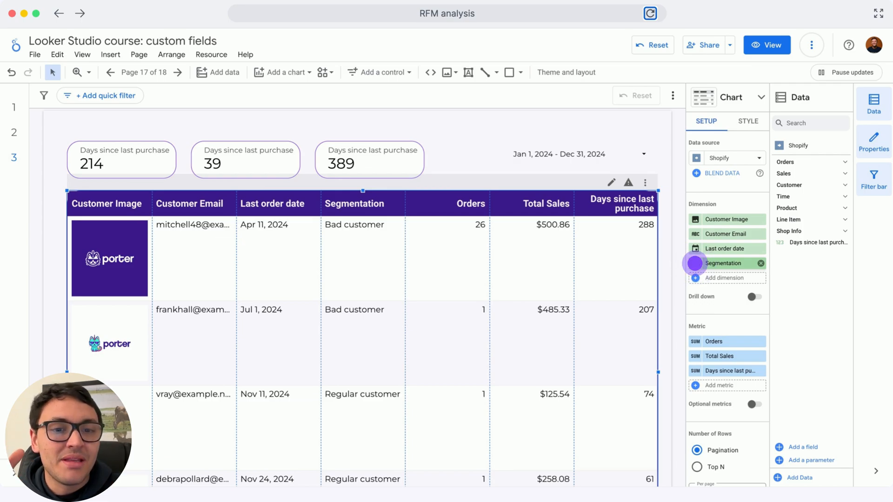
{"action": "left_click", "coordinate": [596, 301]}
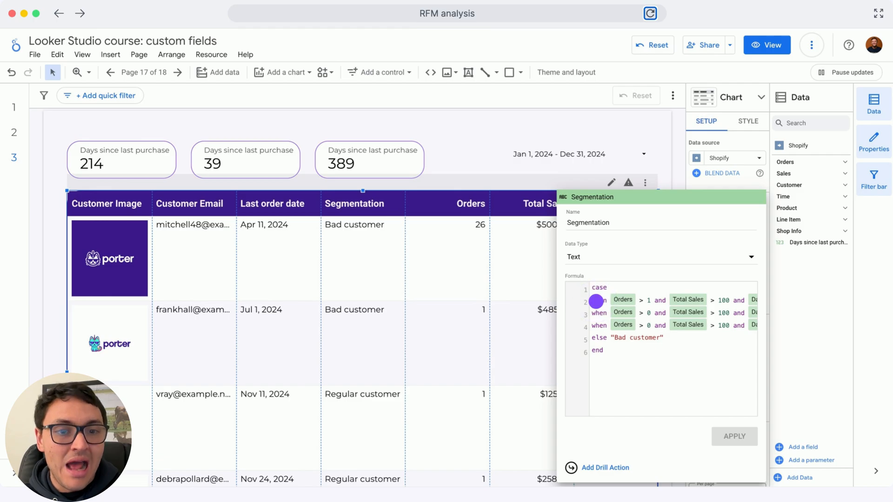
{"action": "left_click", "coordinate": [639, 303]}
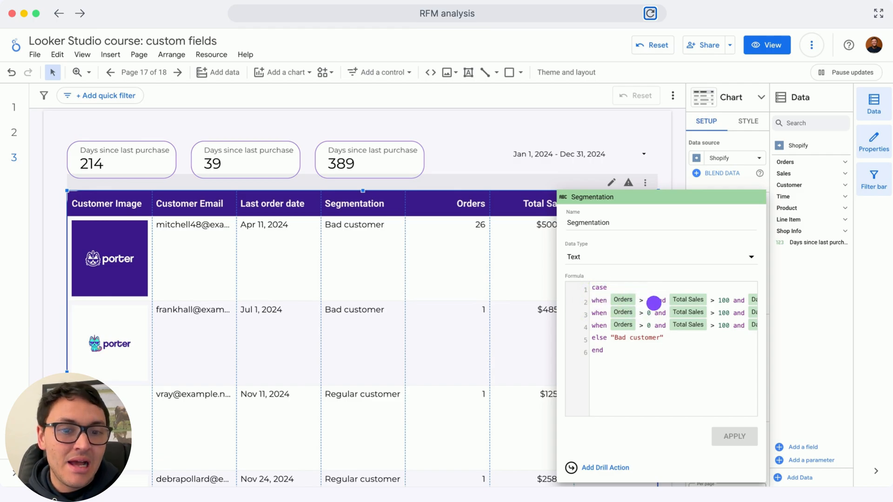
{"action": "scroll", "coordinate": [654, 303], "scroll_direction": "right", "scroll_amount": 1}
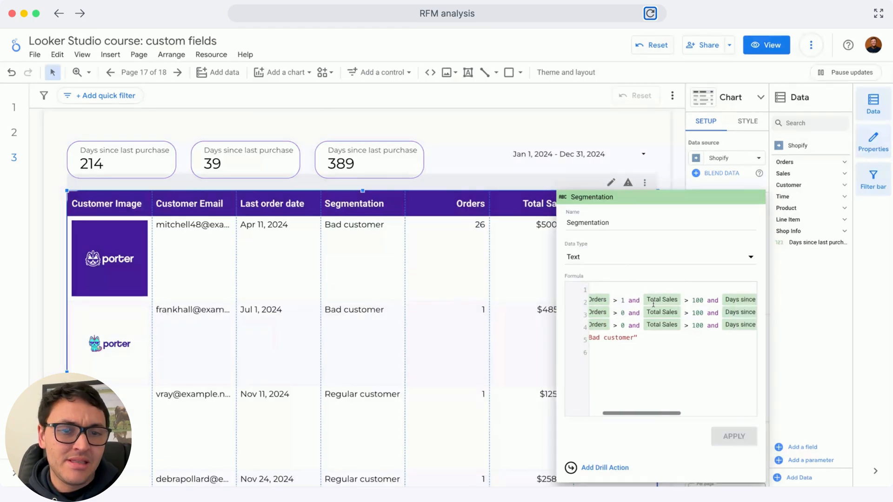
{"action": "left_click", "coordinate": [679, 303]}
{"action": "scroll", "coordinate": [681, 303], "scroll_direction": "right", "scroll_amount": 2}
{"action": "scroll", "coordinate": [680, 303], "scroll_direction": "right", "scroll_amount": 1}
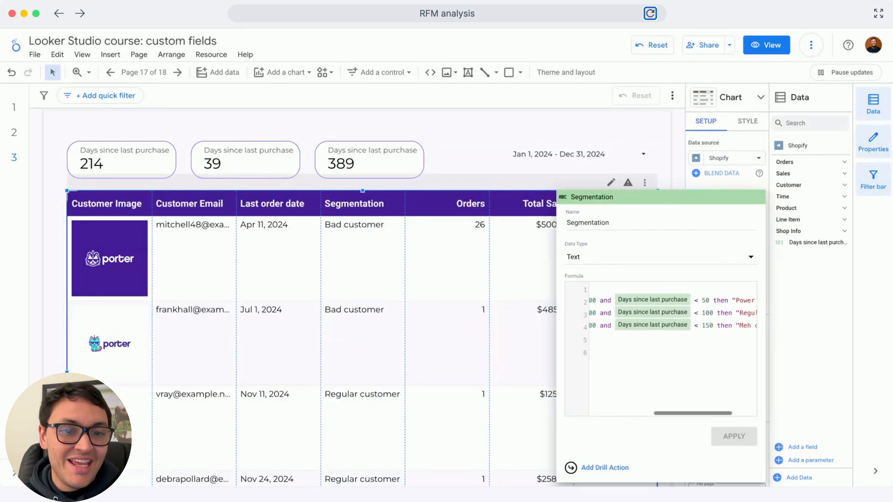
{"action": "left_click", "coordinate": [697, 301]}
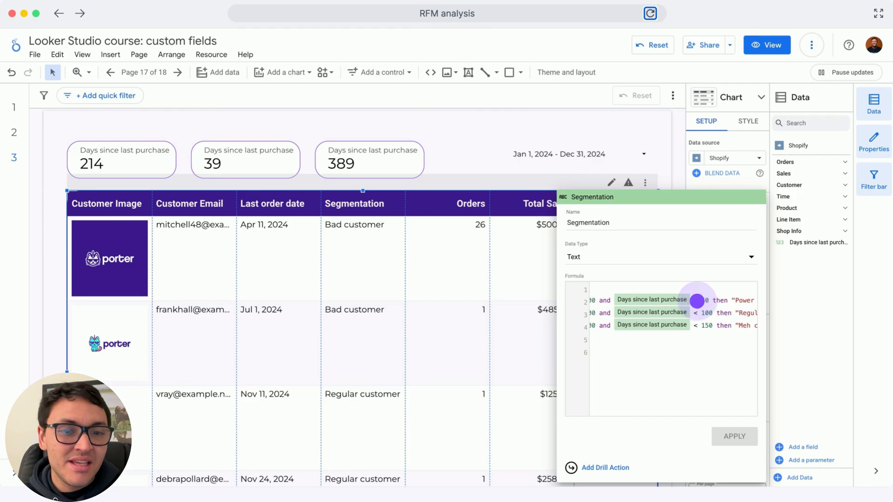
{"action": "scroll", "coordinate": [697, 301], "scroll_direction": "right", "scroll_amount": 2}
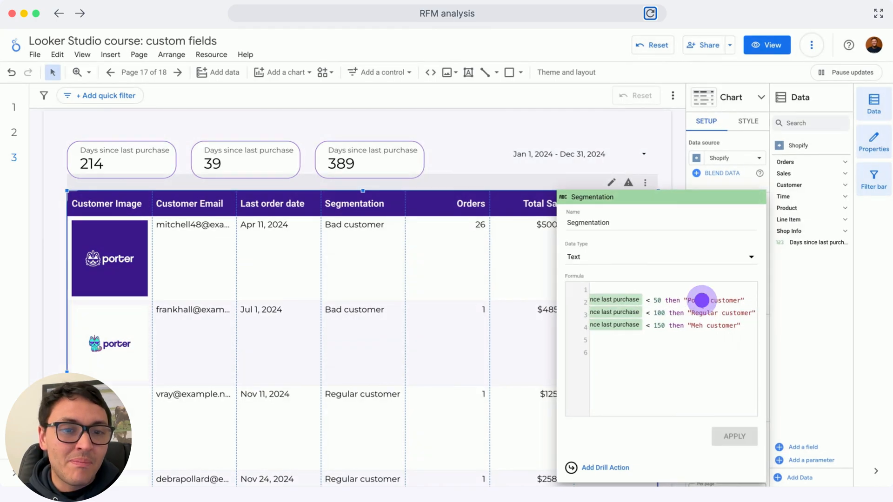
{"action": "left_click", "coordinate": [702, 302]}
{"action": "left_click", "coordinate": [702, 301]}
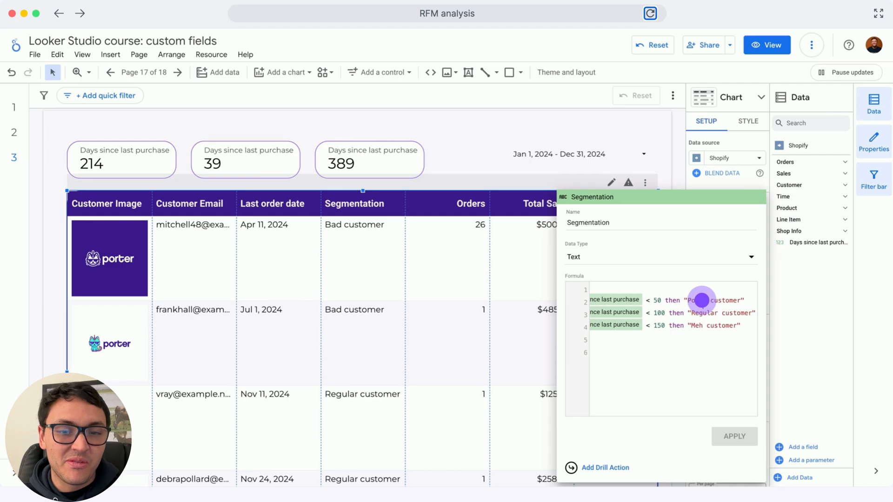
- Examine the Segmentation formula's second condition, which assigns "Regular customer", from its orders criterion through its result
{"action": "scroll", "coordinate": [702, 303], "scroll_direction": "left", "scroll_amount": 5}
{"action": "left_click", "coordinate": [658, 312]}
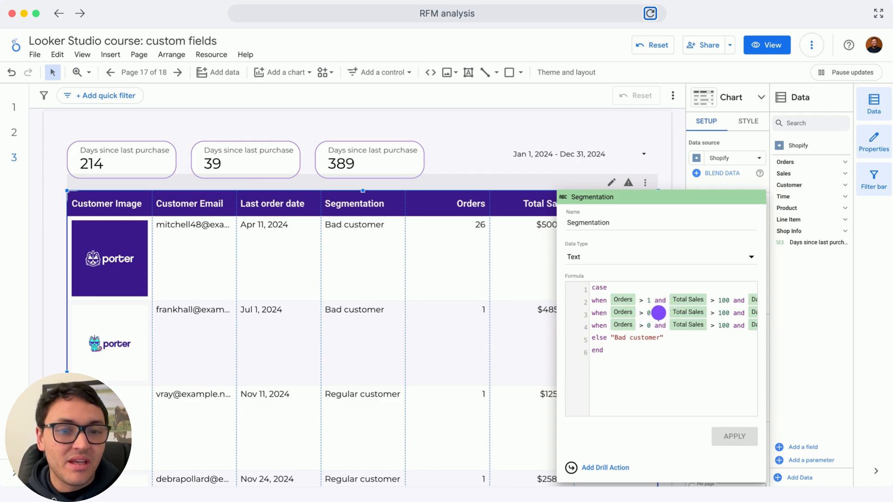
{"action": "scroll", "coordinate": [659, 313], "scroll_direction": "right", "scroll_amount": 4}
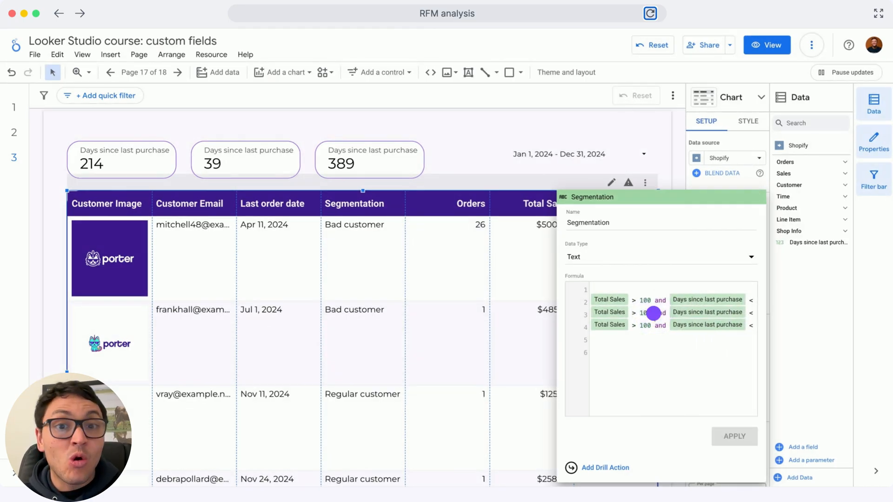
{"action": "scroll", "coordinate": [654, 313], "scroll_direction": "right", "scroll_amount": 5}
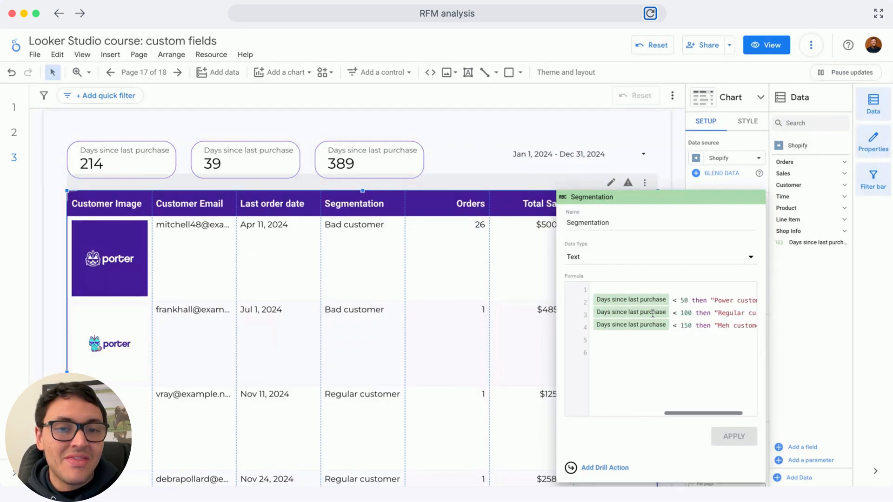
{"action": "left_click", "coordinate": [670, 309]}
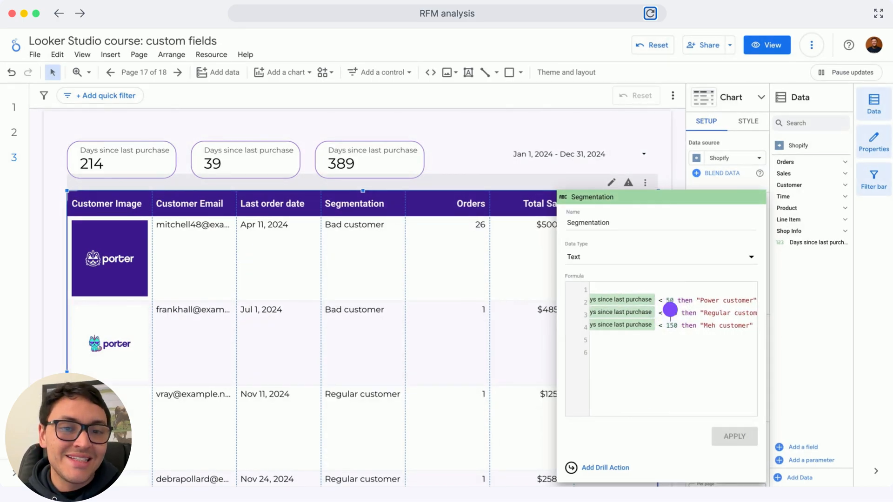
{"action": "scroll", "coordinate": [670, 311], "scroll_direction": "right", "scroll_amount": 1}
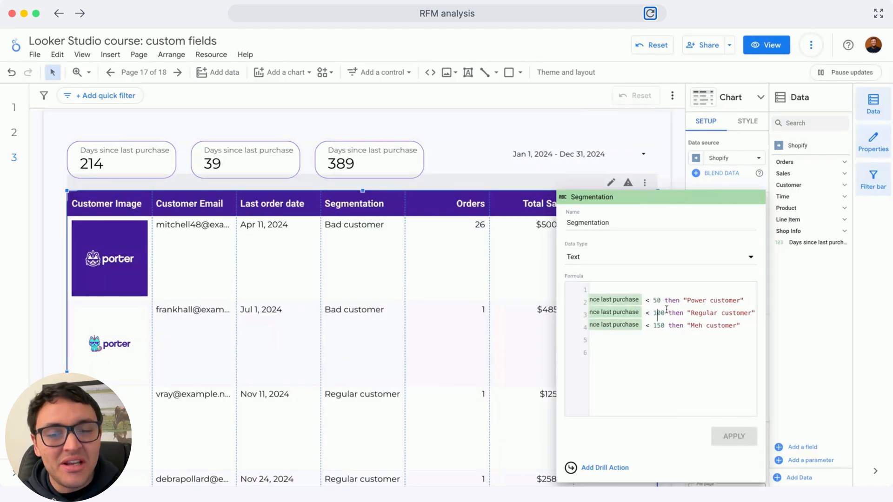
- Examine the Segmentation formula's third condition, which assigns "Meh customer", including its orders, sales and recency criteria
{"action": "scroll", "coordinate": [693, 330], "scroll_direction": "left", "scroll_amount": 6}
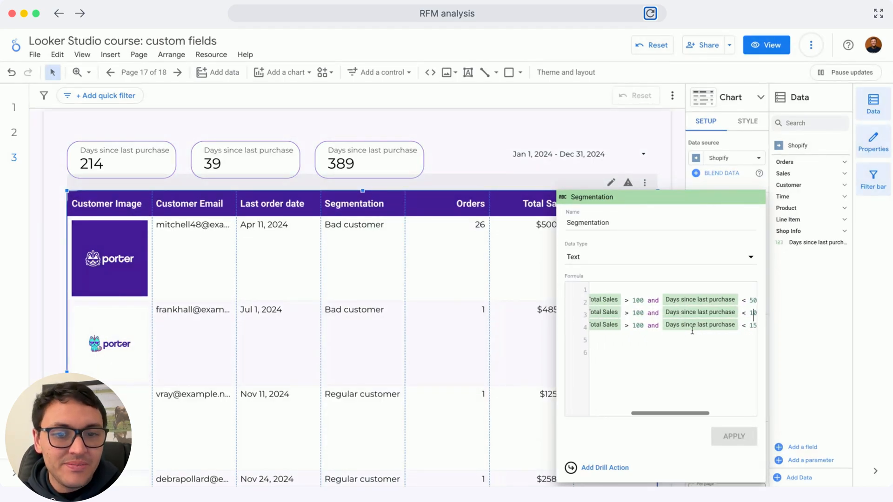
{"action": "scroll", "coordinate": [660, 321], "scroll_direction": "left", "scroll_amount": 2}
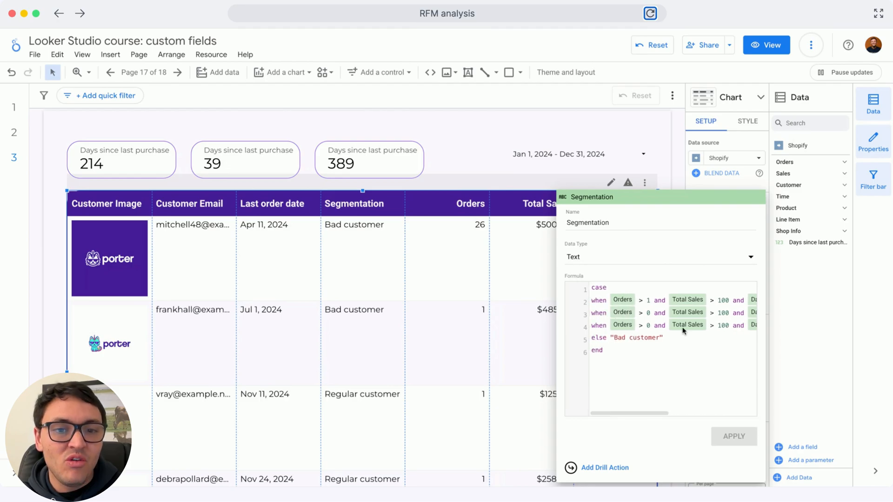
{"action": "left_click", "coordinate": [649, 322]}
{"action": "scroll", "coordinate": [649, 323], "scroll_direction": "right", "scroll_amount": 4}
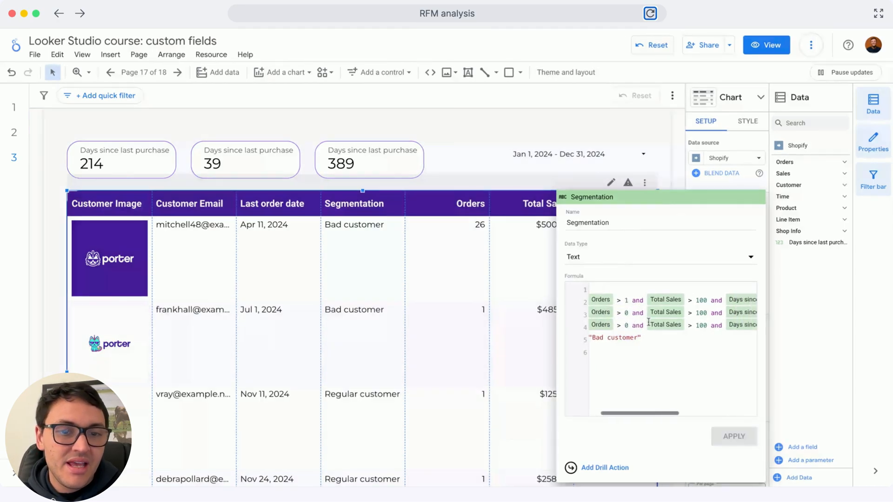
{"action": "scroll", "coordinate": [649, 324], "scroll_direction": "right", "scroll_amount": 4}
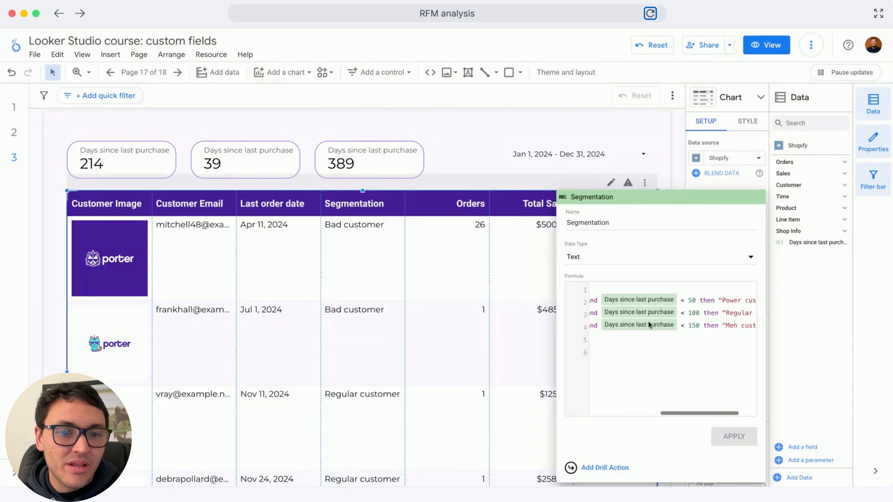
{"action": "left_click", "coordinate": [710, 325]}
{"action": "left_click", "coordinate": [714, 325]}
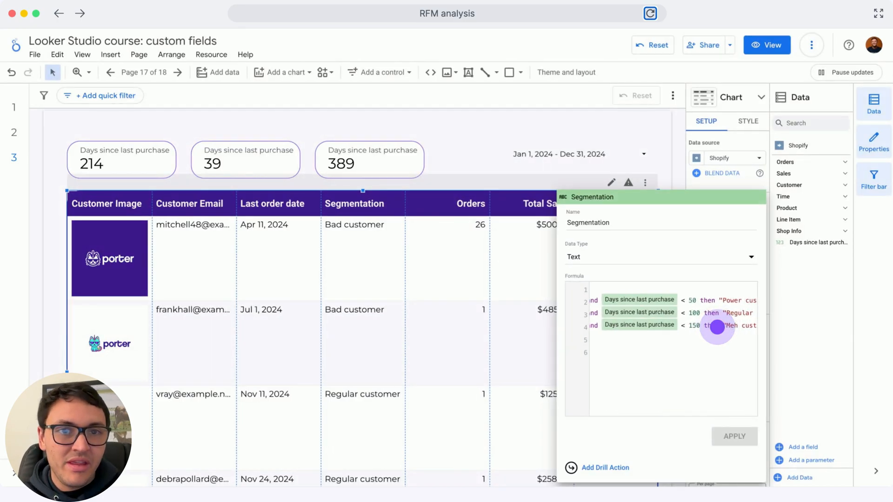
{"action": "left_click", "coordinate": [717, 327]}
{"action": "left_click", "coordinate": [718, 327]}
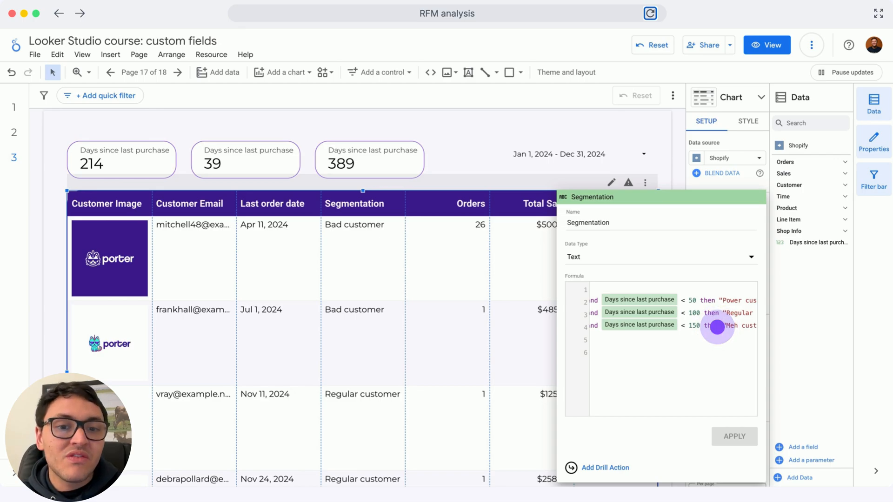
- Review the else clause at the end of the Segmentation formula
{"action": "scroll", "coordinate": [679, 330], "scroll_direction": "left", "scroll_amount": 5}
{"action": "scroll", "coordinate": [679, 329], "scroll_direction": "left", "scroll_amount": 5}
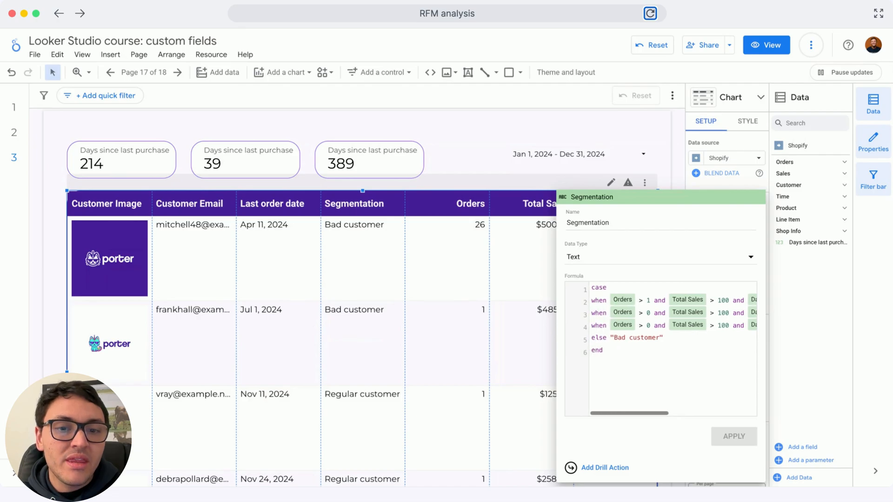
{"action": "left_click", "coordinate": [640, 335]}
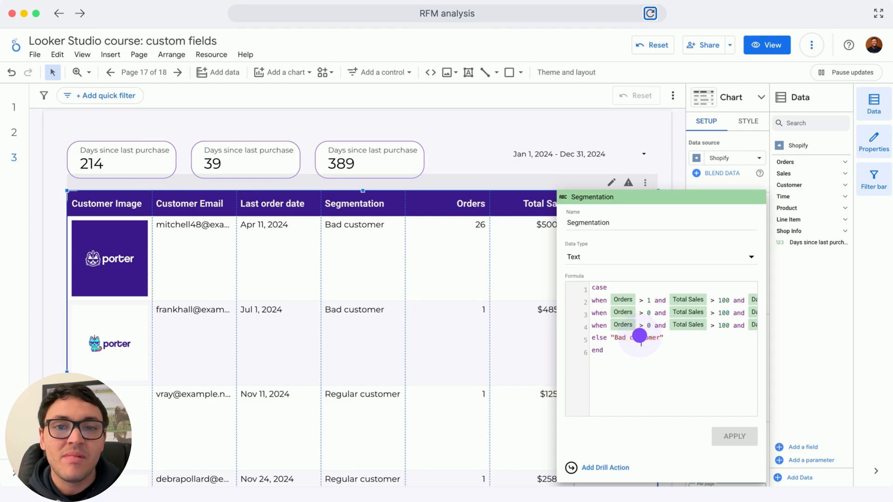
{"action": "left_click", "coordinate": [640, 335]}
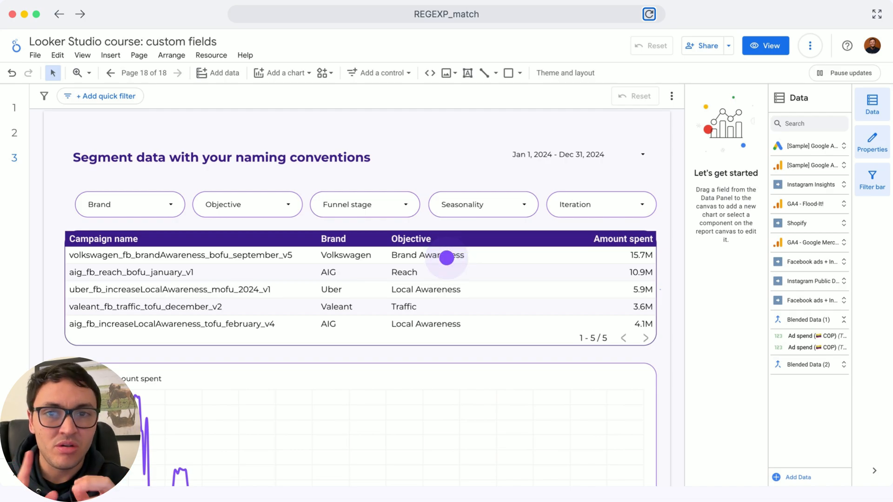
- Look over the campaign table and the amount spent chart on the naming conventions page
{"action": "scroll", "coordinate": [661, 293], "scroll_direction": "down", "scroll_amount": 5}
{"action": "scroll", "coordinate": [661, 293], "scroll_direction": "up", "scroll_amount": 2}
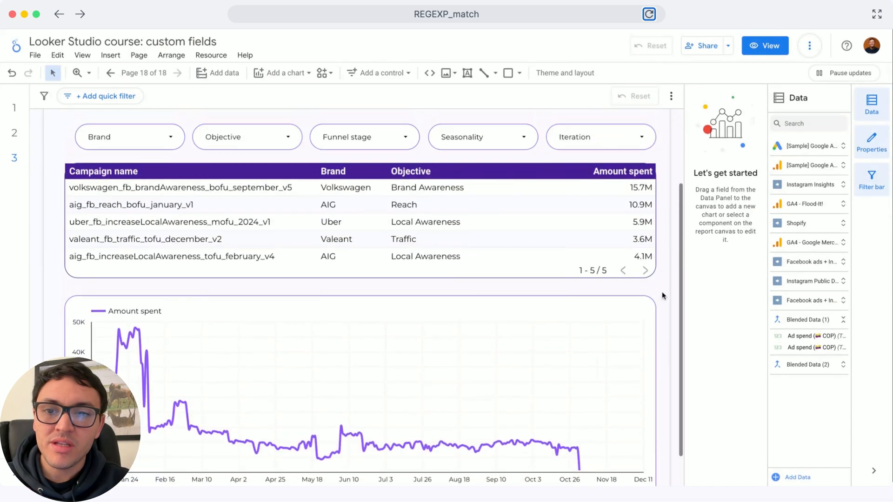
- Filter the campaigns to only the Uber brand, and restore the selection of all brands once the results are viewed
{"action": "left_click", "coordinate": [163, 138]}
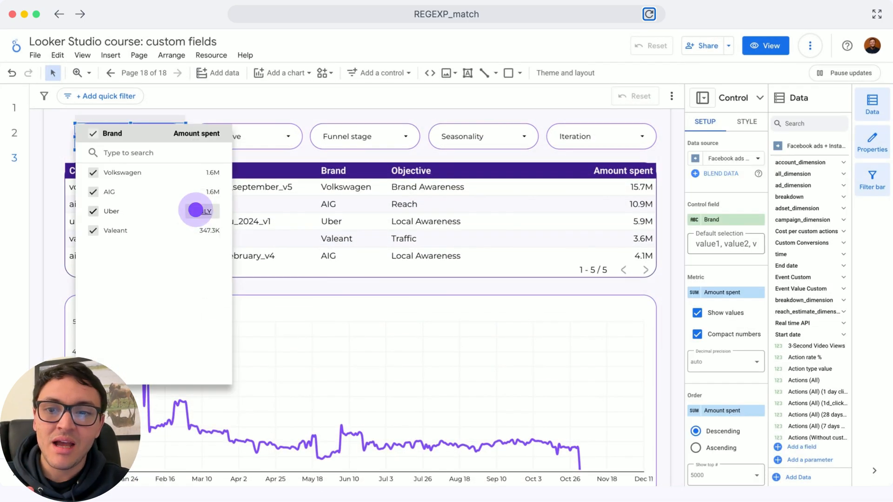
{"action": "left_click", "coordinate": [195, 210]}
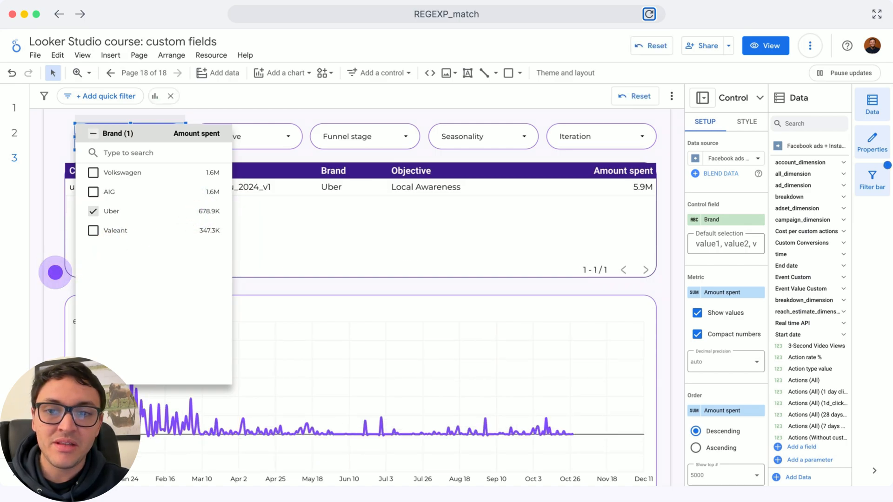
{"action": "left_click", "coordinate": [55, 273]}
{"action": "left_click", "coordinate": [160, 141]}
{"action": "left_click", "coordinate": [106, 135]}
{"action": "left_click", "coordinate": [295, 124]}
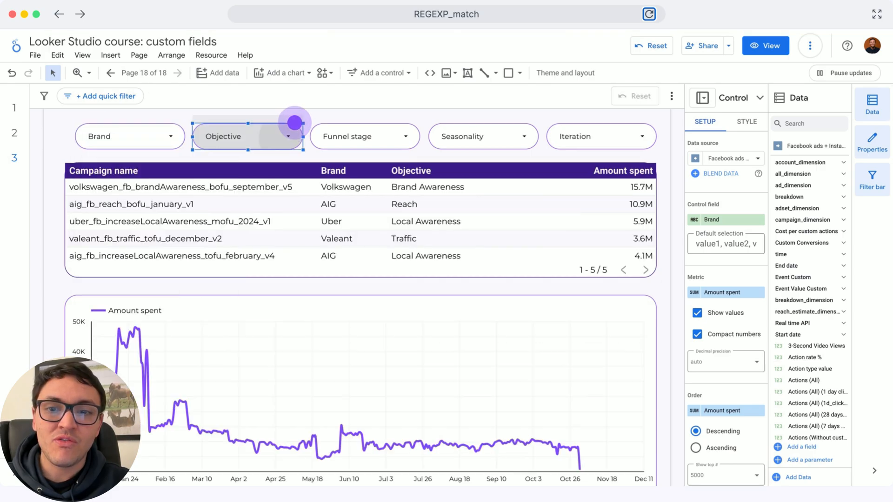
- Filter the campaigns to only the Local Awareness objective, and restore all objectives once the results are viewed
{"action": "left_click", "coordinate": [291, 134]}
{"action": "left_click", "coordinate": [320, 190]}
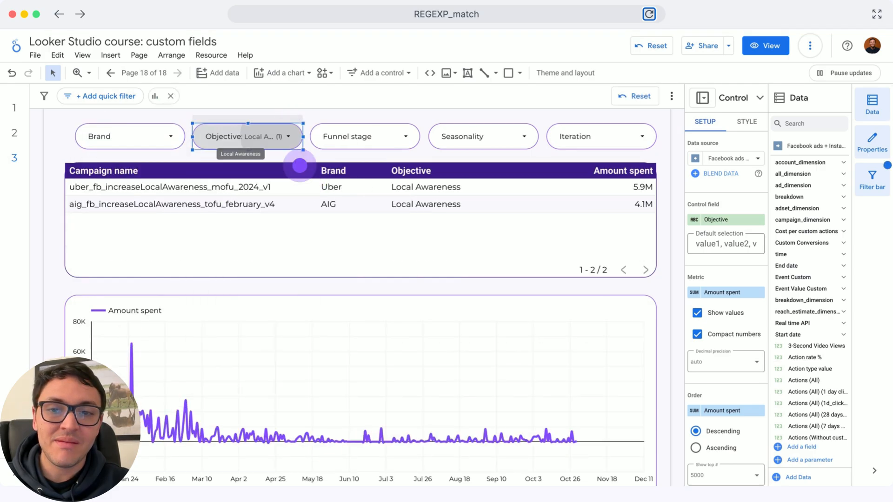
{"action": "left_click", "coordinate": [265, 135]}
{"action": "left_click", "coordinate": [211, 134]}
{"action": "left_click", "coordinate": [412, 117]}
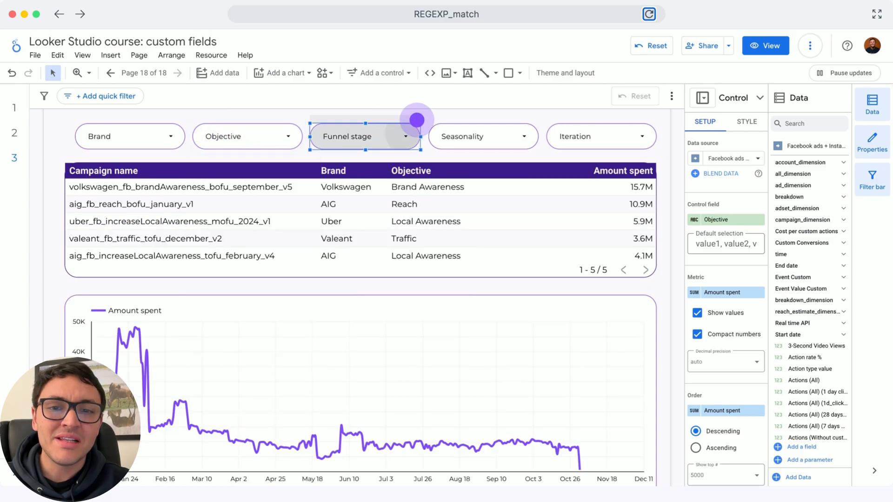
- Filter the campaign table and spend chart to only the BOFU funnel stage
{"action": "left_click", "coordinate": [409, 135]}
{"action": "left_click", "coordinate": [439, 168]}
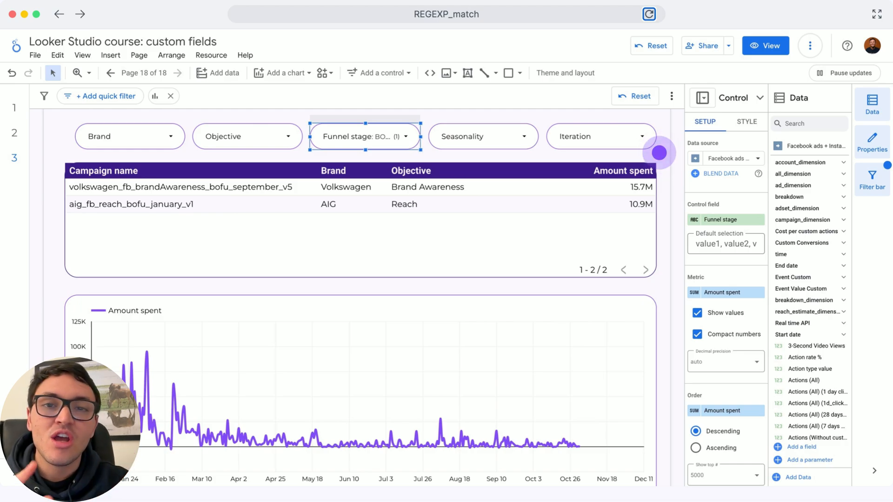
- Open the campaign table's Brand field and examine its first REGEXP_MATCH condition on Campaign name, from the '.*aig.*' pattern through its result
{"action": "left_click", "coordinate": [652, 168]}
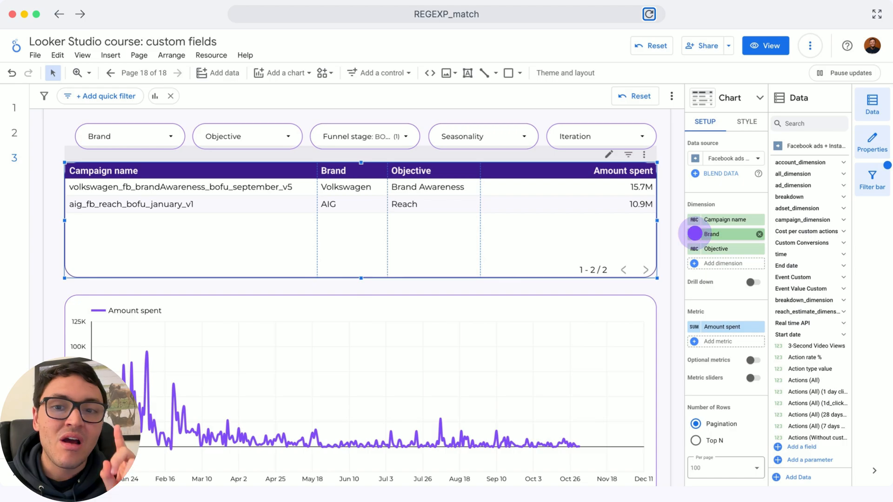
{"action": "left_click", "coordinate": [695, 233]}
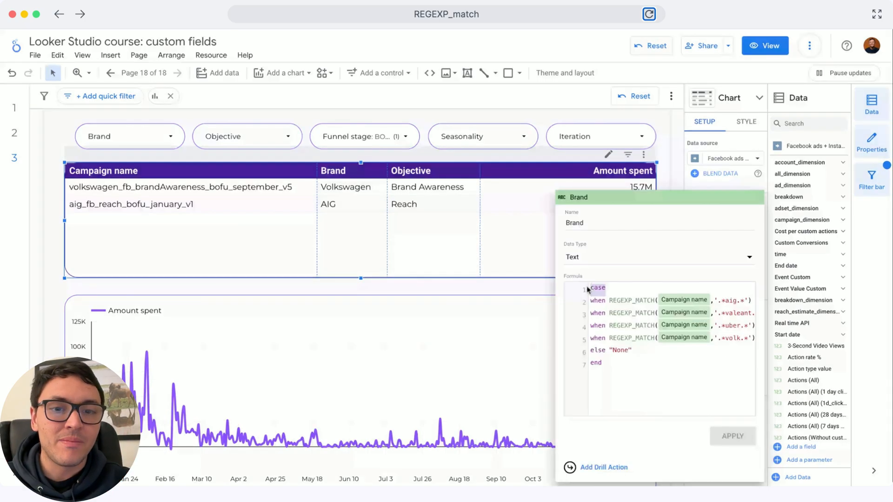
{"action": "left_click", "coordinate": [596, 303]}
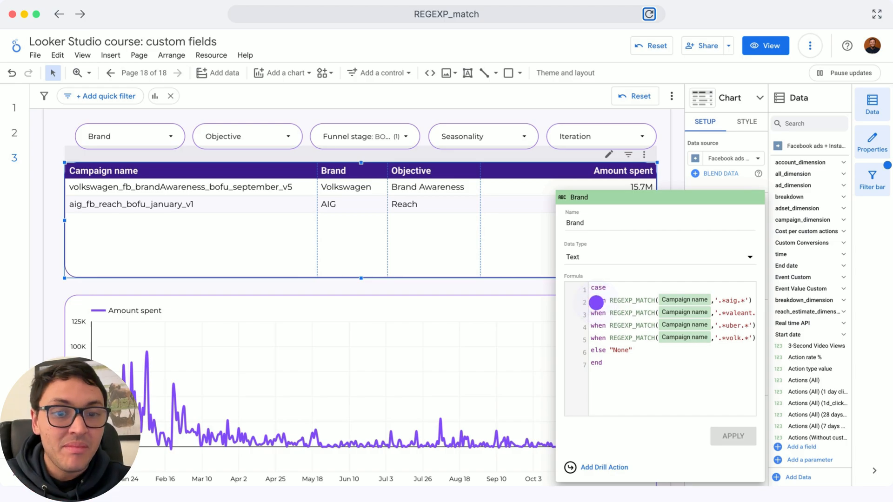
{"action": "left_click_drag", "start_coordinate": [610, 301], "coordinate": [651, 302]}
{"action": "scroll", "coordinate": [655, 303], "scroll_direction": "right", "scroll_amount": 1}
{"action": "scroll", "coordinate": [654, 303], "scroll_direction": "right", "scroll_amount": 3}
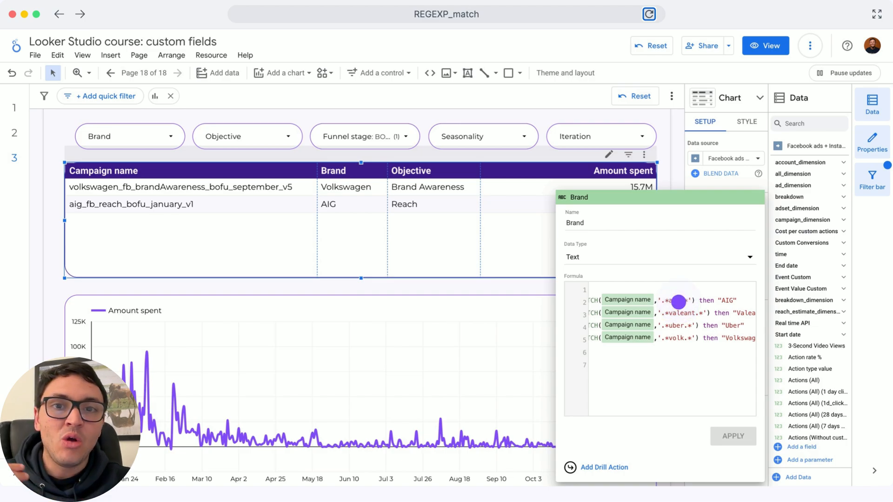
- Review the remaining brand conditions and the else clause of the Brand formula
{"action": "scroll", "coordinate": [706, 313], "scroll_direction": "left", "scroll_amount": 5}
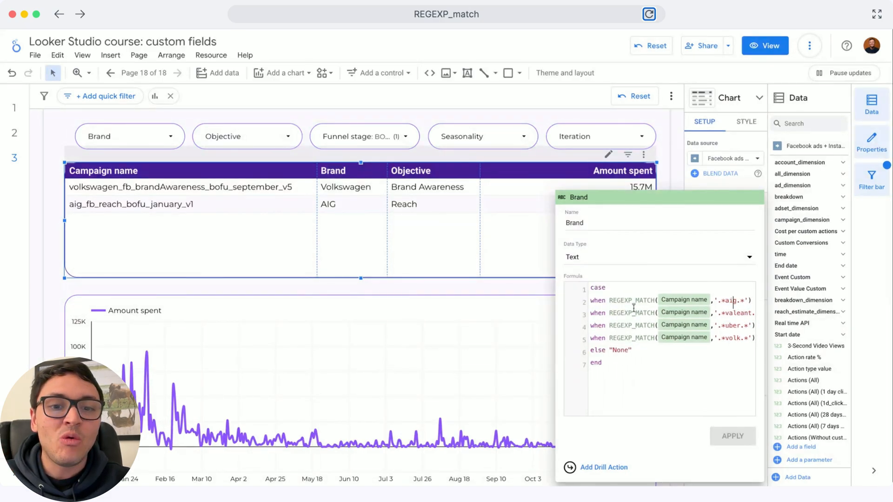
{"action": "scroll", "coordinate": [663, 313], "scroll_direction": "right", "scroll_amount": 5}
{"action": "left_click", "coordinate": [627, 350]}
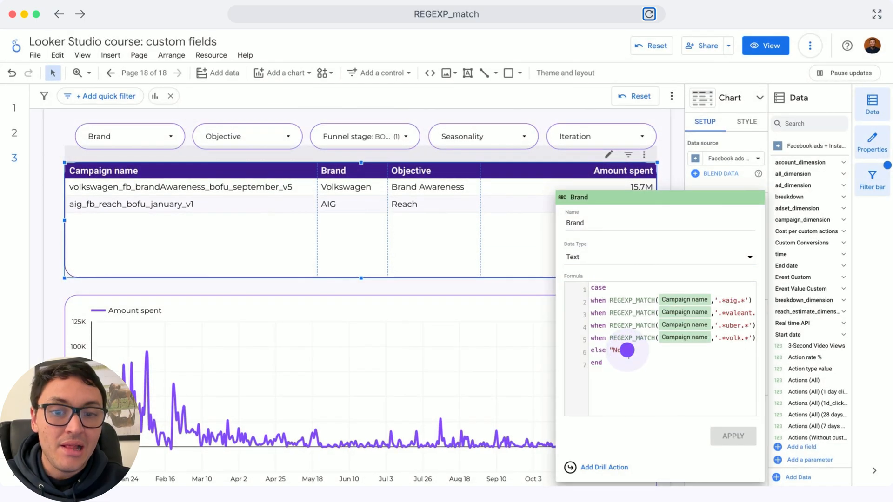